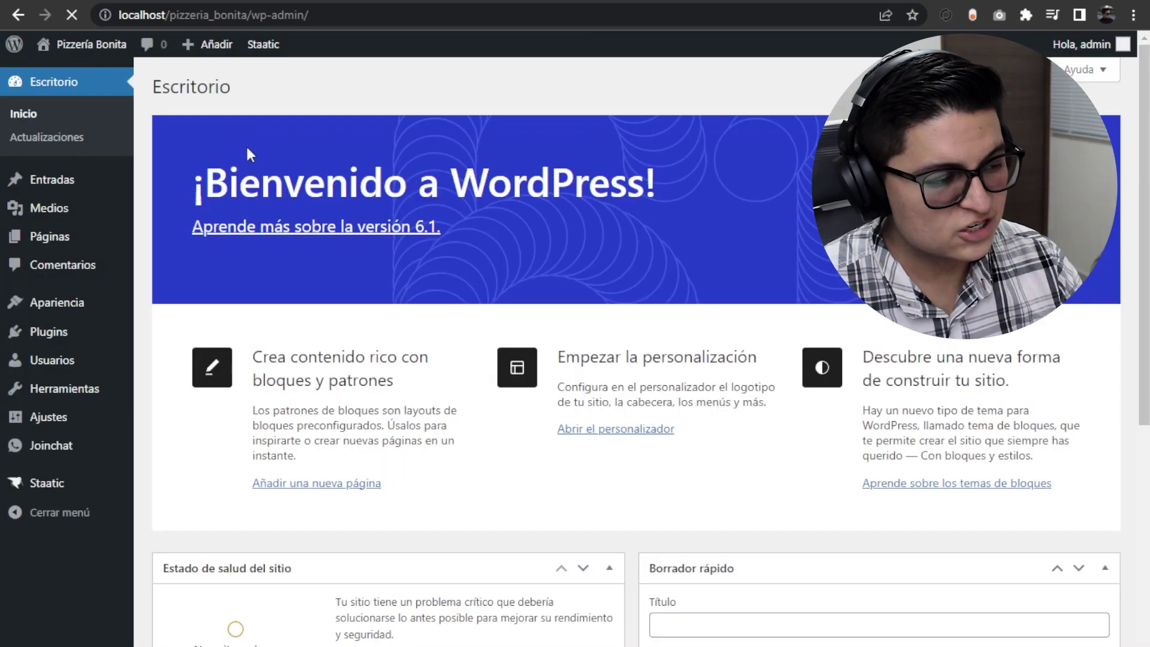
# Search the directory of new plugins for staatic.
pyautogui.moveTo(84, 333)
pyautogui.click(158, 359)
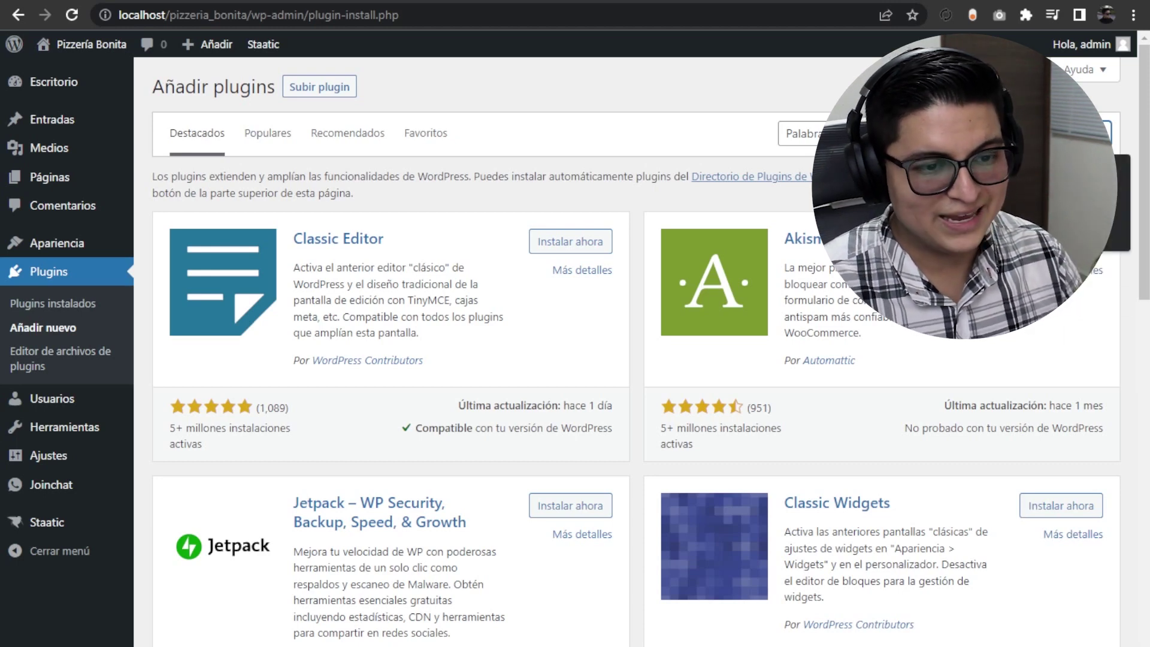
pyautogui.press('Return')
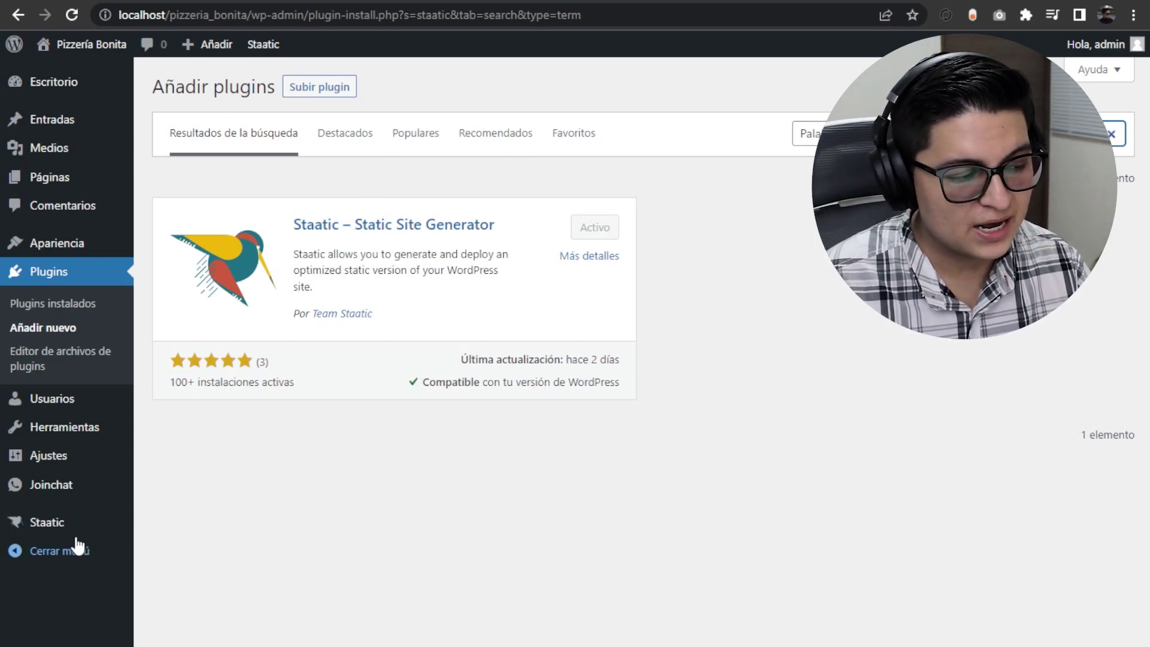
# Set the destination URL to Offline URL in the Build settings of the Staatic plugin.
pyautogui.moveTo(60, 522)
pyautogui.click(177, 531)
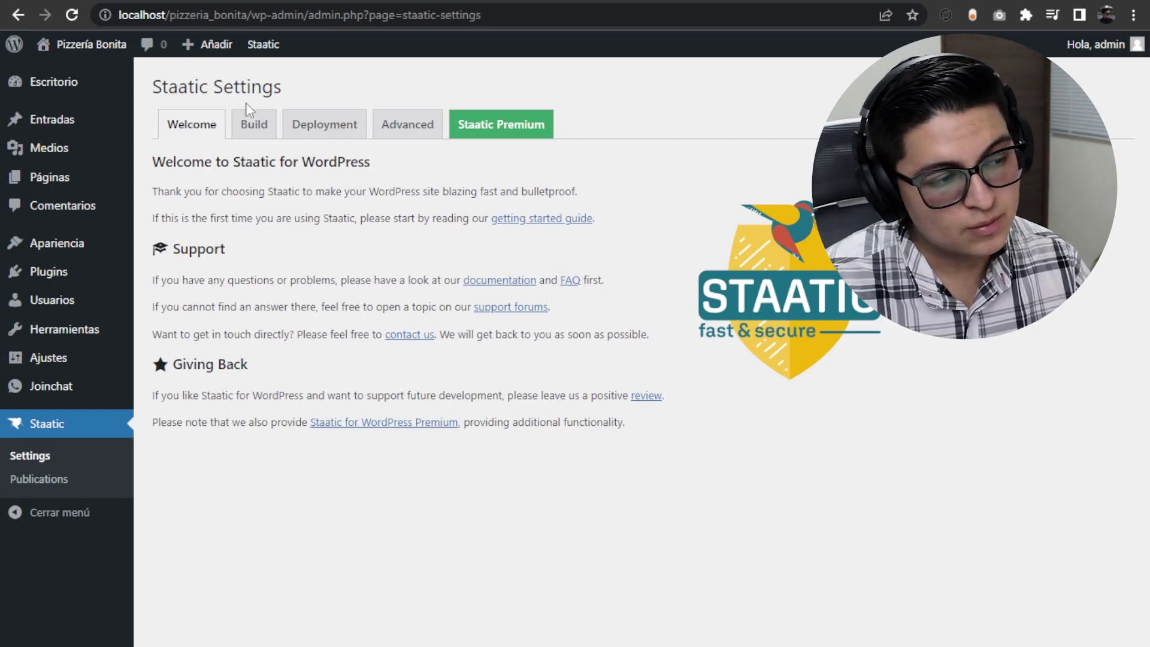
pyautogui.click(252, 126)
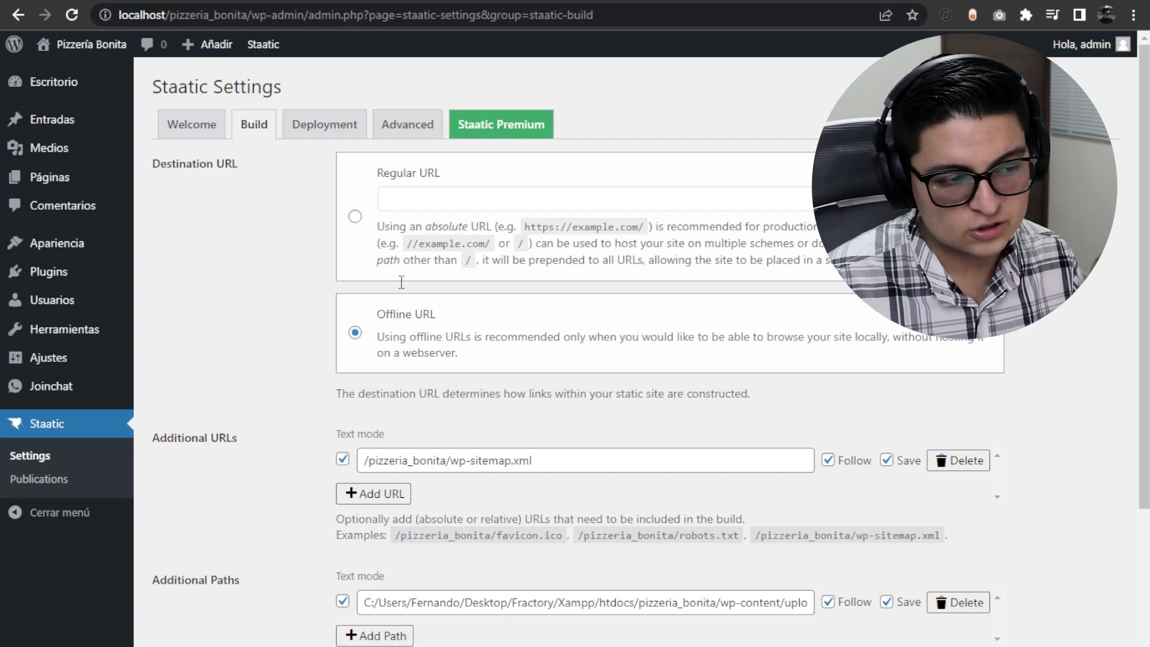
pyautogui.tripleClick(376, 322)
pyautogui.click(293, 312)
pyautogui.click(354, 216)
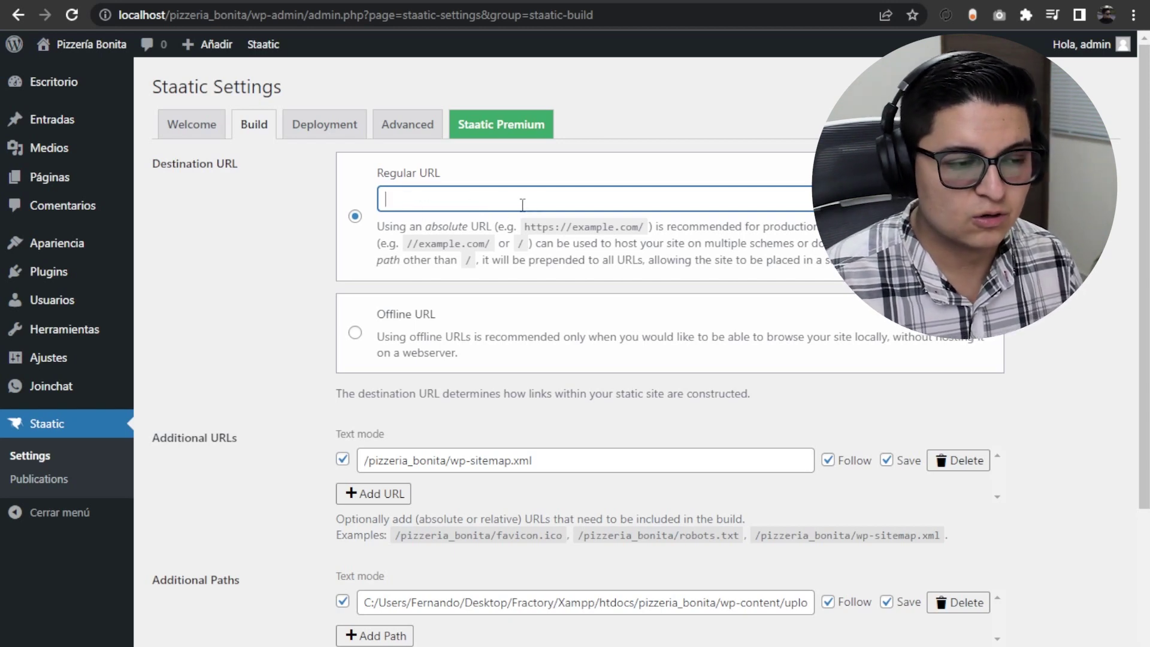
pyautogui.click(356, 332)
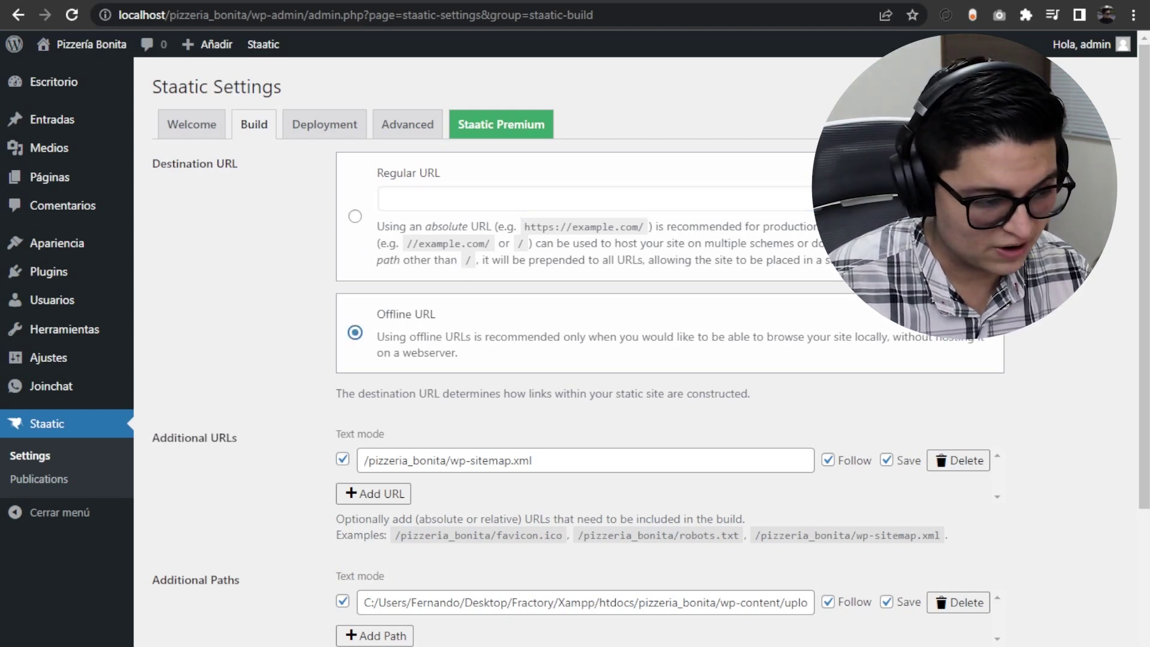
# Review the additional URLs, paths and redirects of the build configuration and save the Build settings.
pyautogui.scroll(-3, 457, 357)
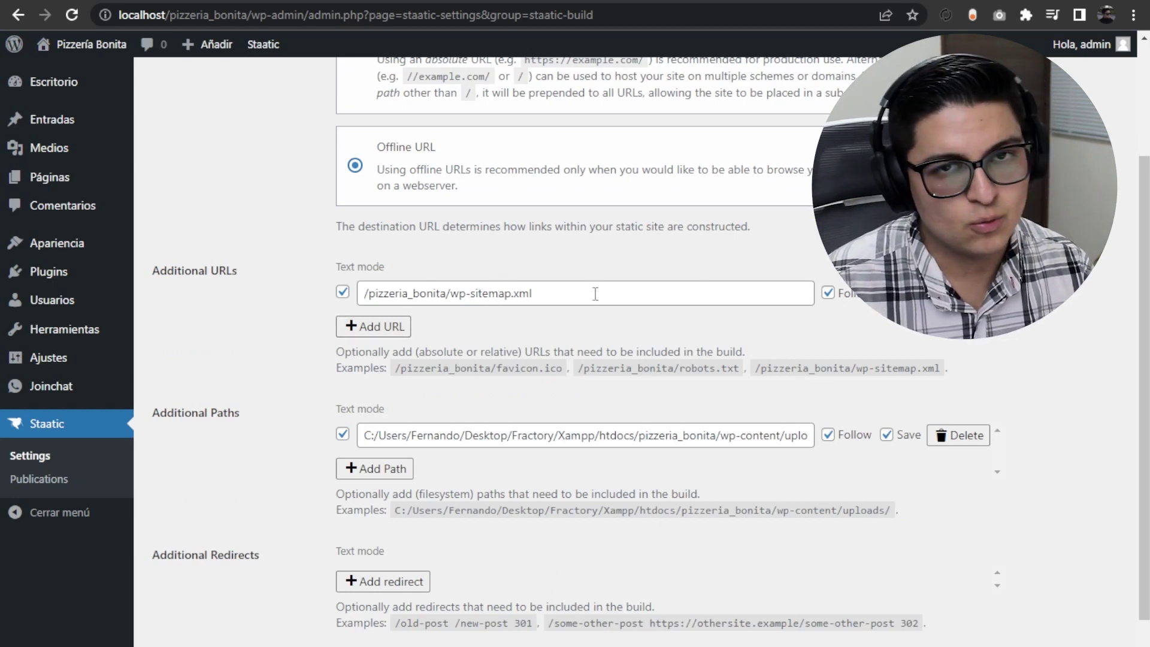
pyautogui.scroll(3, 287, 353)
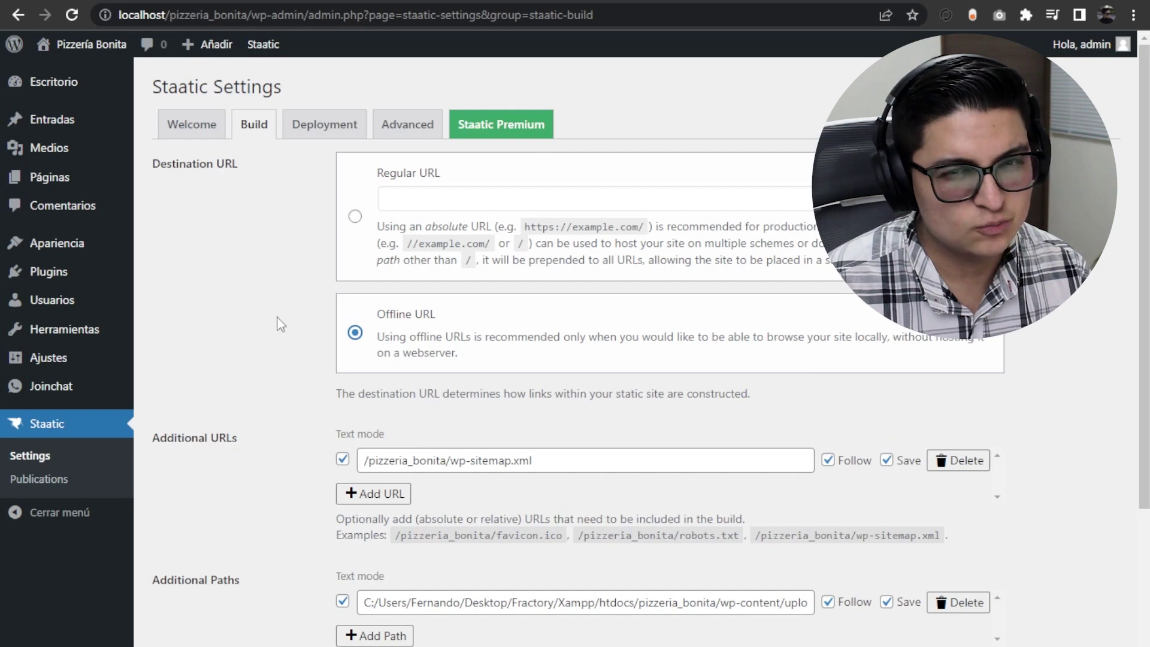
pyautogui.scroll(-4, 770, 328)
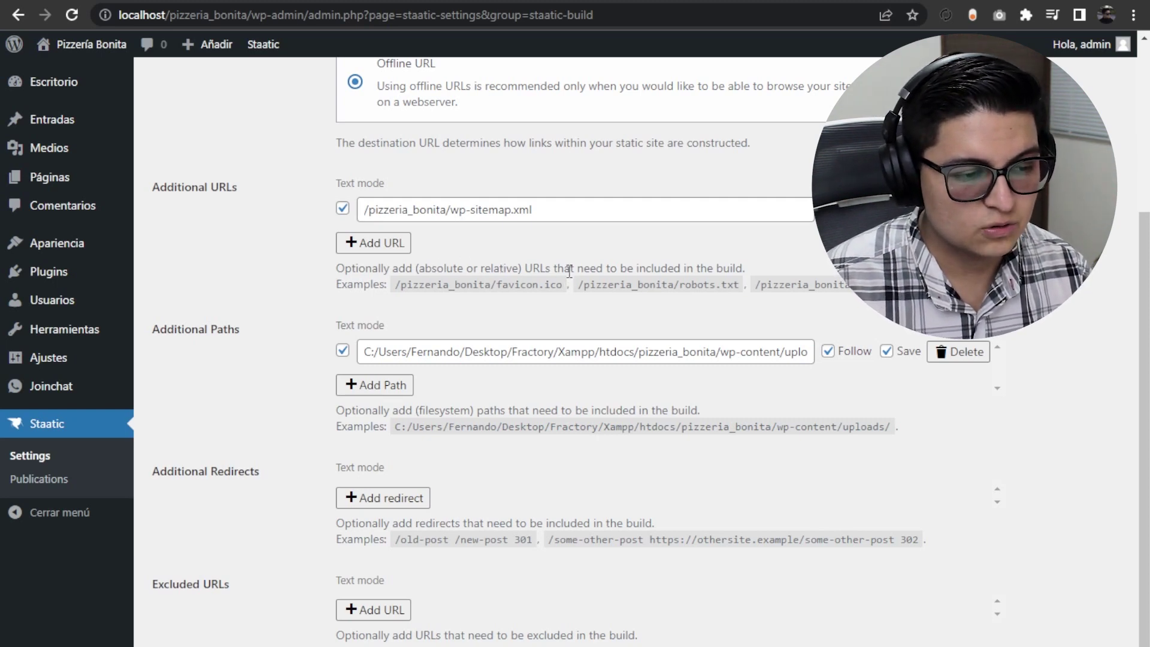
pyautogui.scroll(-1, 586, 305)
pyautogui.click(232, 633)
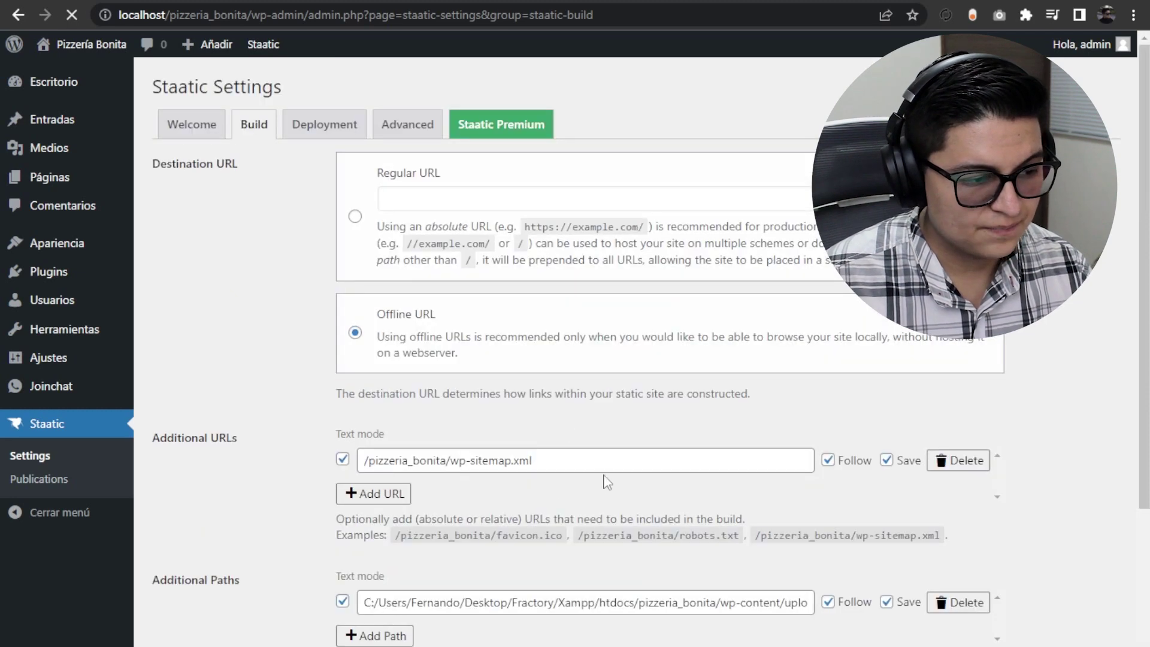
# Review Staatic's Deployment settings and the available deployment methods, keeping Local Directory as the method.
pyautogui.click(324, 135)
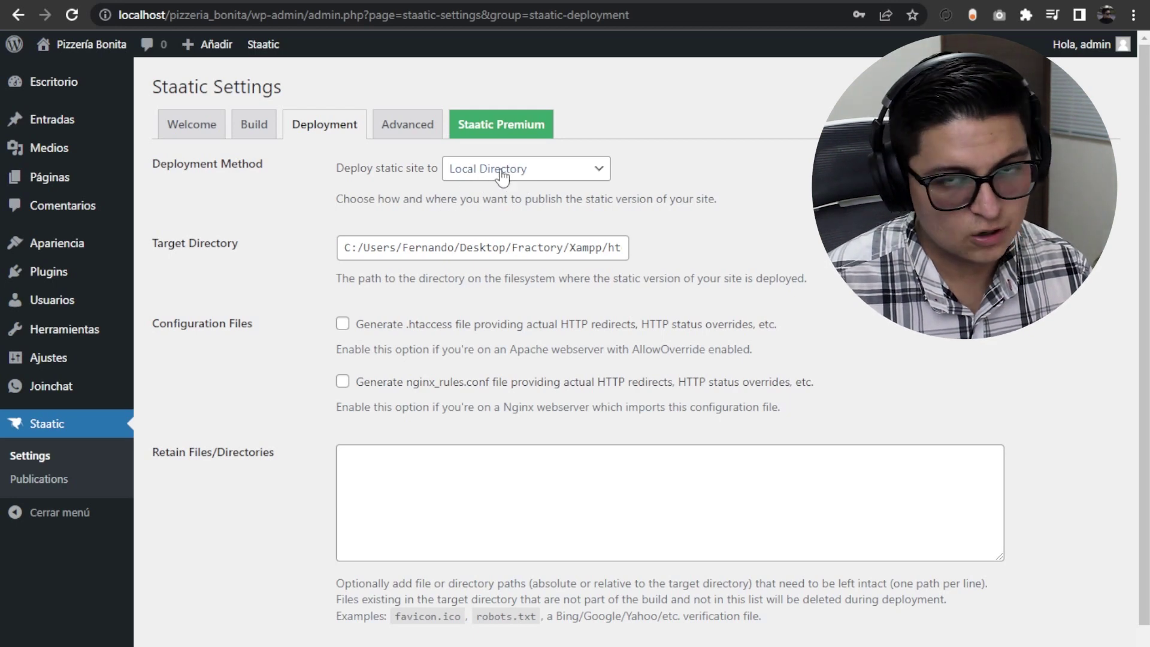
pyautogui.click(488, 174)
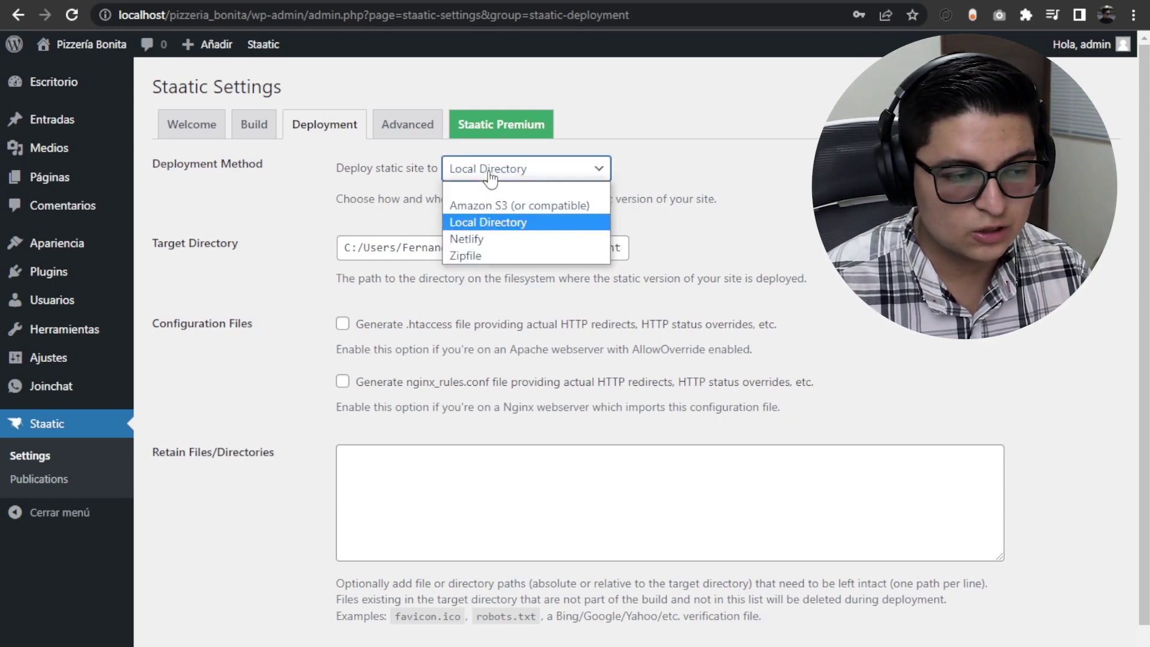
pyautogui.click(304, 223)
pyautogui.scroll(-2, 539, 413)
pyautogui.scroll(2, 531, 403)
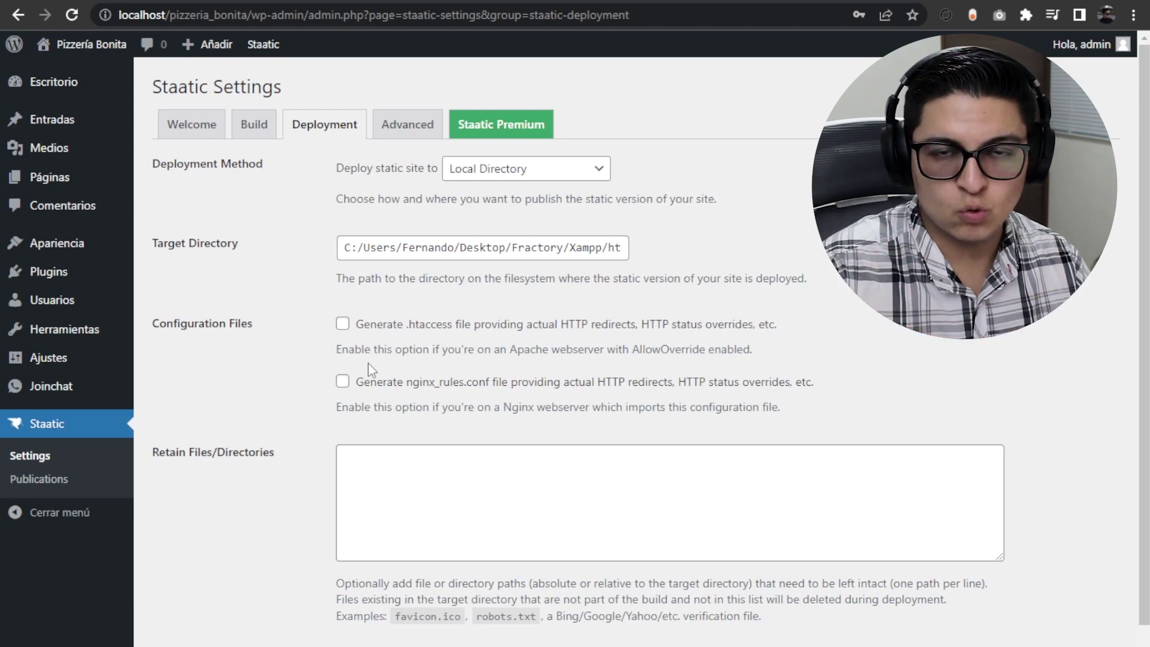
# Publish a new static version of the site from Staatic's publications and download the resulting publication.
pyautogui.click(76, 487)
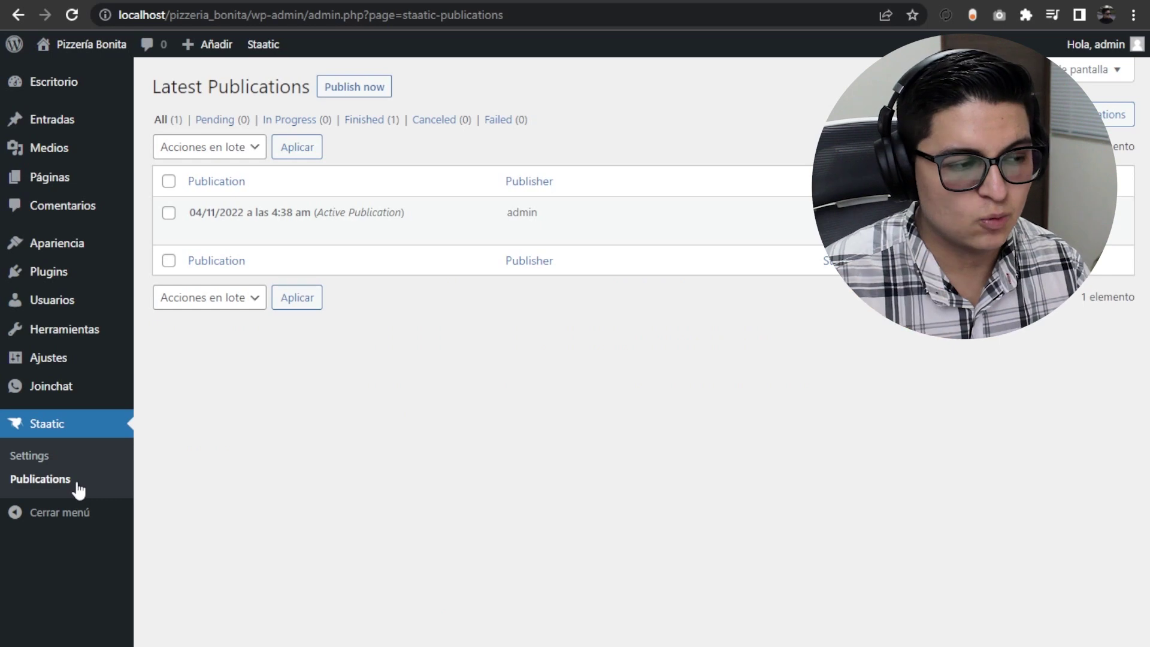
pyautogui.click(347, 95)
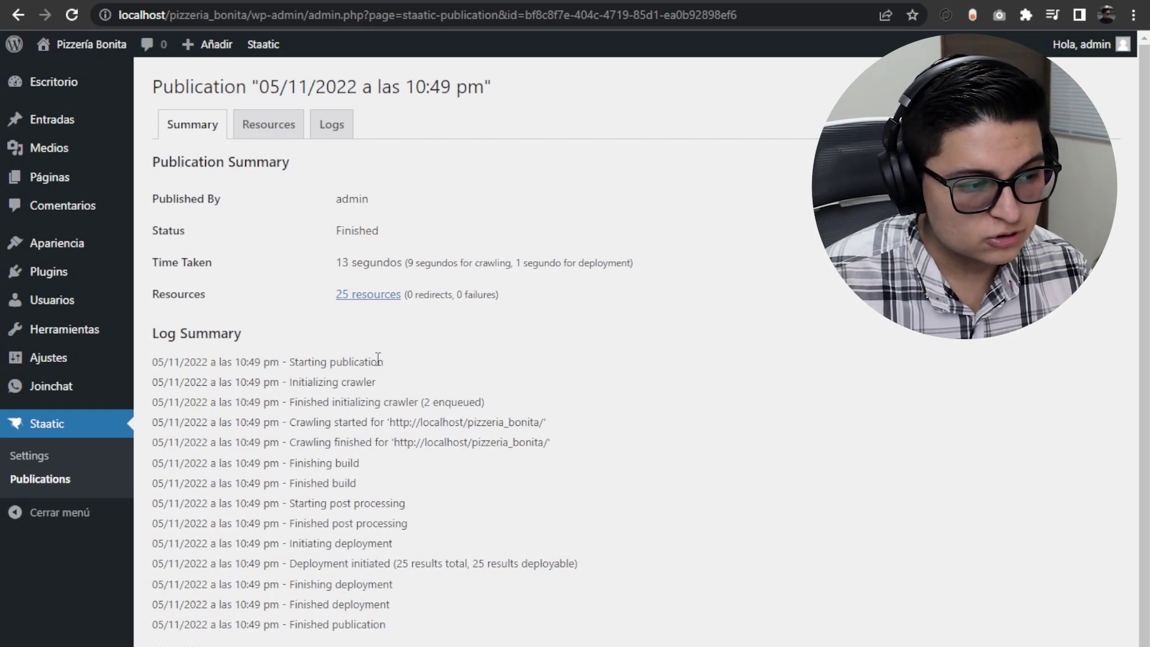
pyautogui.click(37, 483)
pyautogui.moveTo(262, 235)
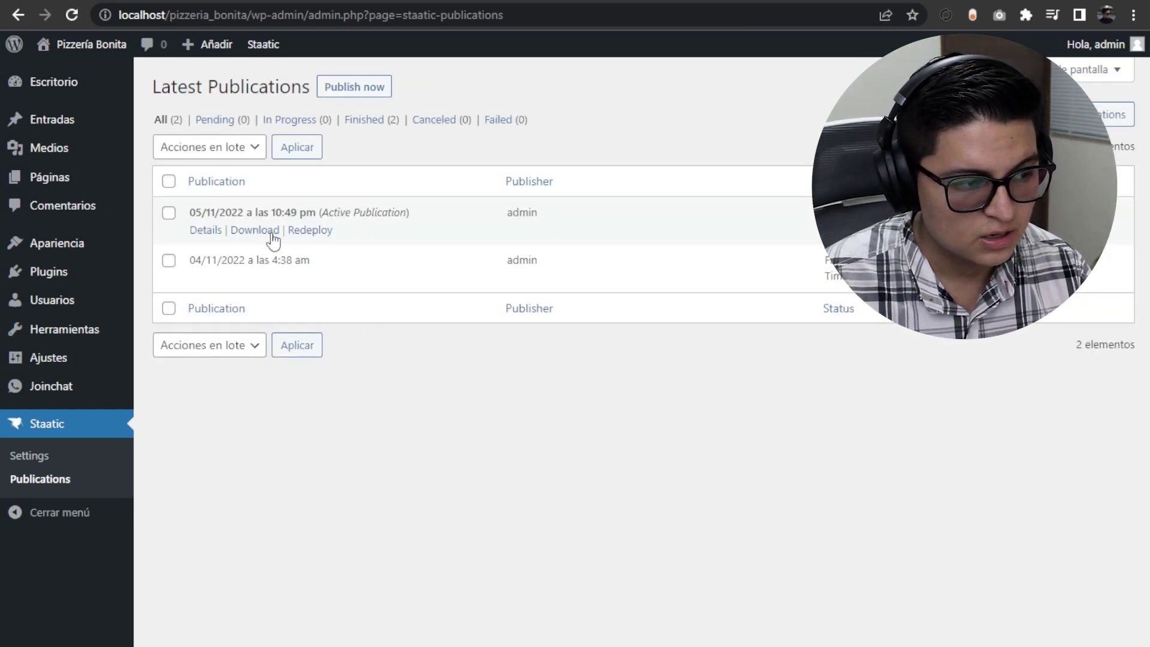
pyautogui.click(271, 234)
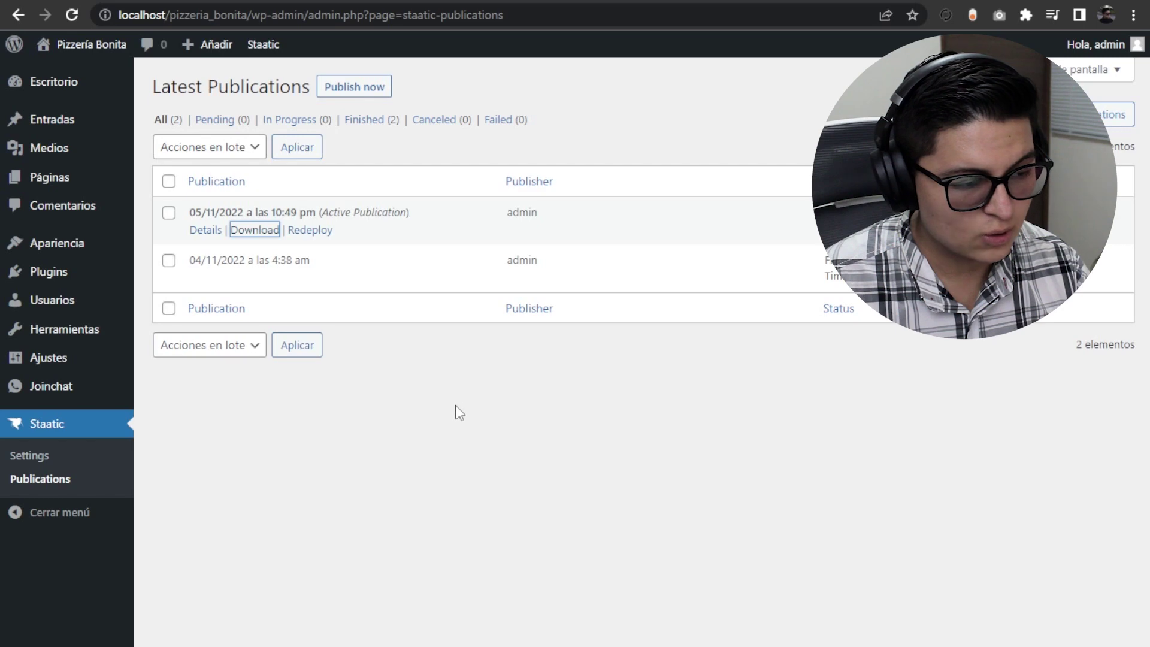
# Open index.html from the pizzeria_bonita folder inside the downloaded publication-898ef6.zip archive.
pyautogui.press('Escape')
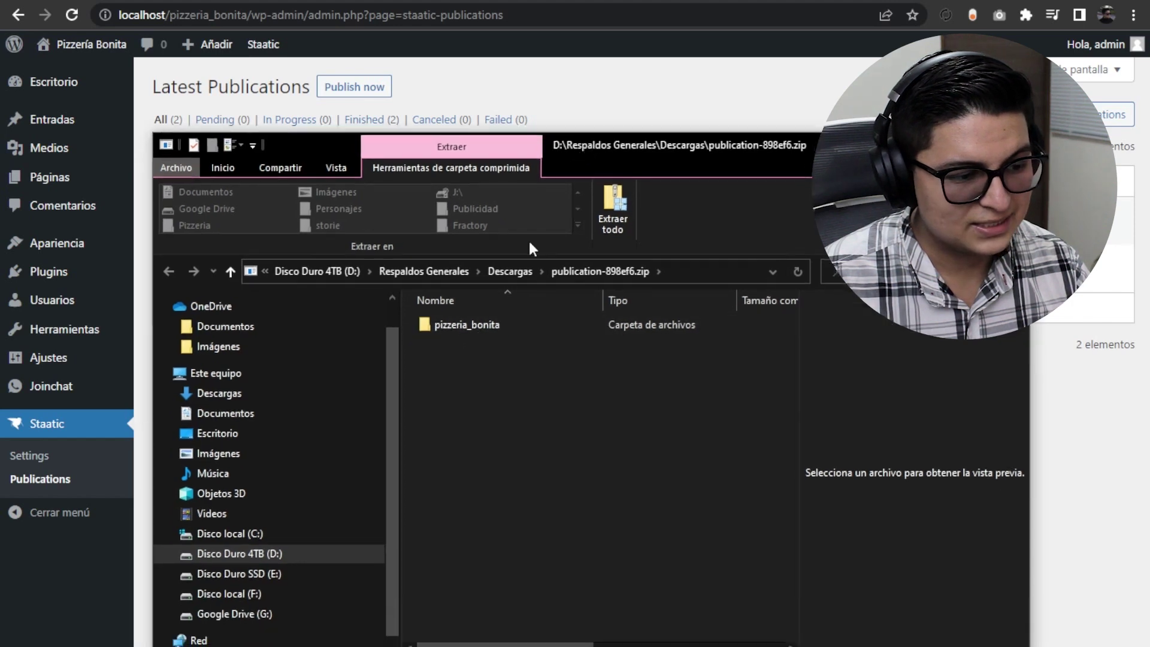
pyautogui.doubleClick(459, 328)
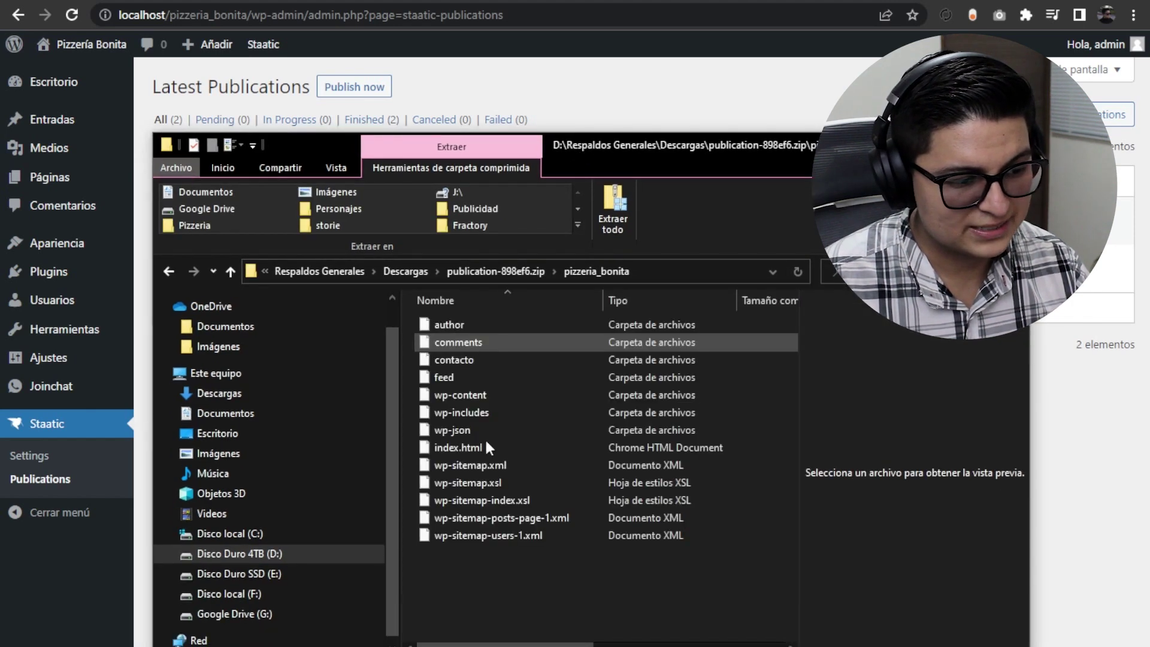
pyautogui.doubleClick(455, 447)
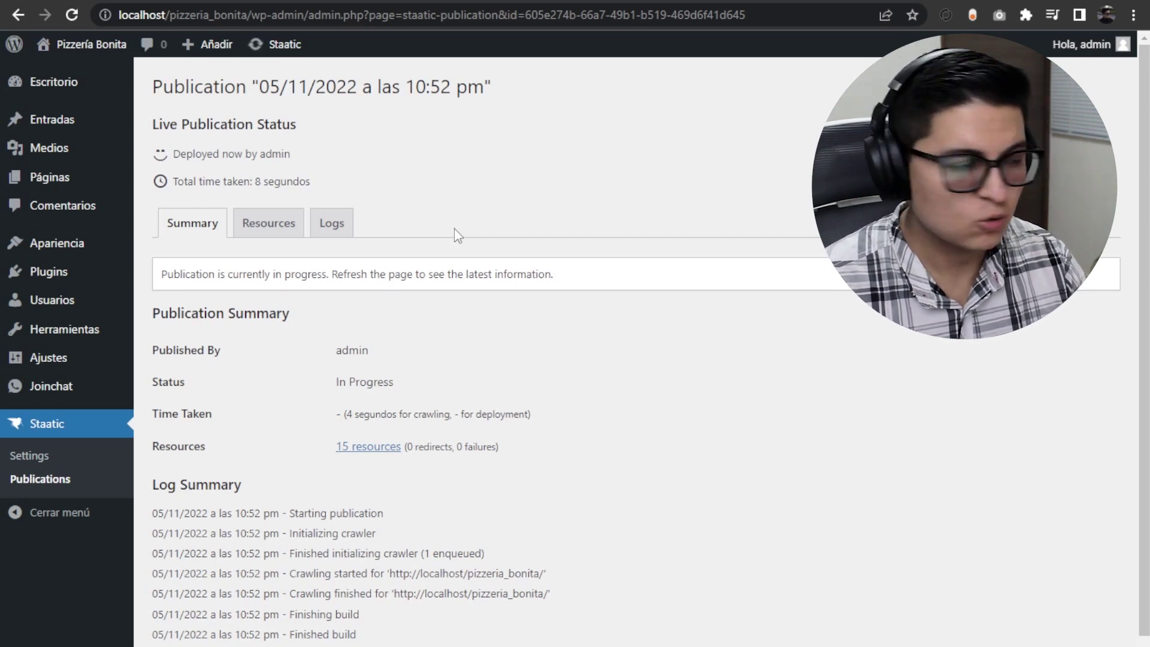
# Check the exported files in the local deploy/pizzeria_bonita folder and download the latest publication from the publications list.
pyautogui.hotkey('alt', 'Tab')
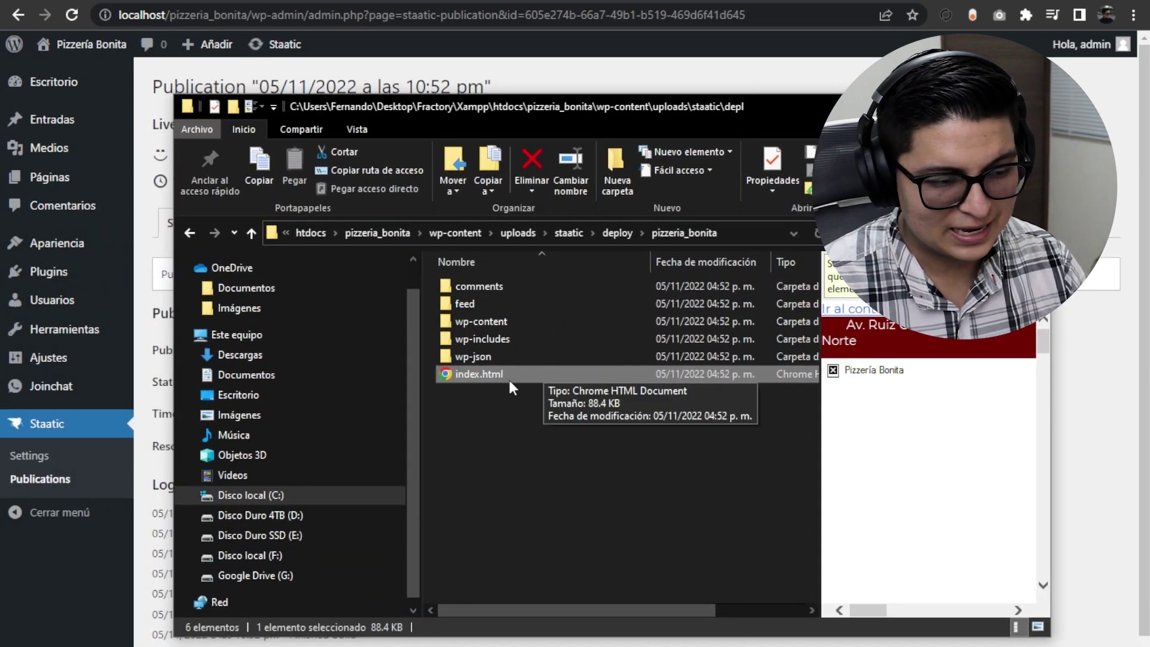
pyautogui.click(1085, 378)
pyautogui.click(67, 476)
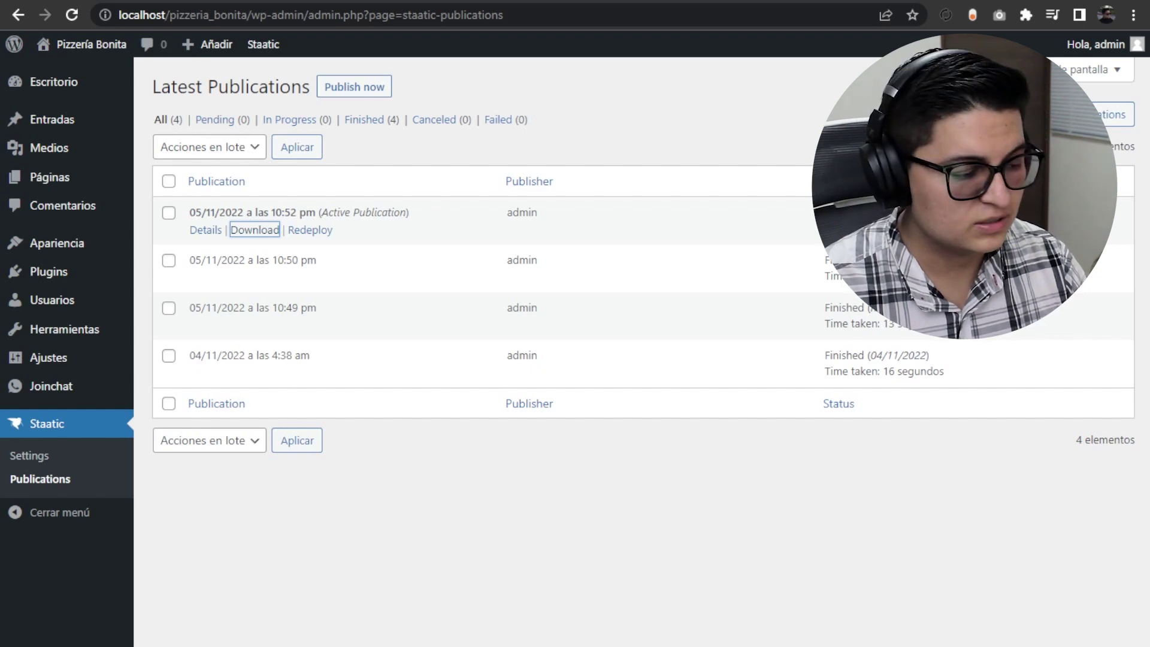
# Open publication-41d645.zip and open index.html in its pizzeria_bonita folder.
pyautogui.doubleClick(574, 343)
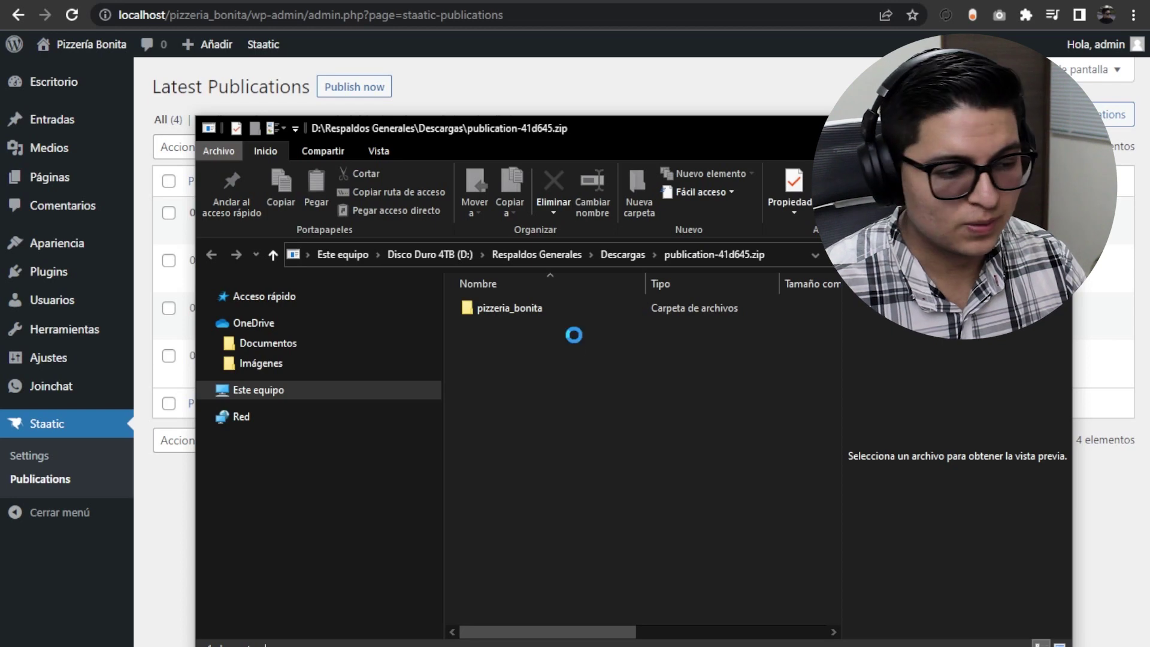
pyautogui.click(525, 308)
pyautogui.doubleClick(526, 307)
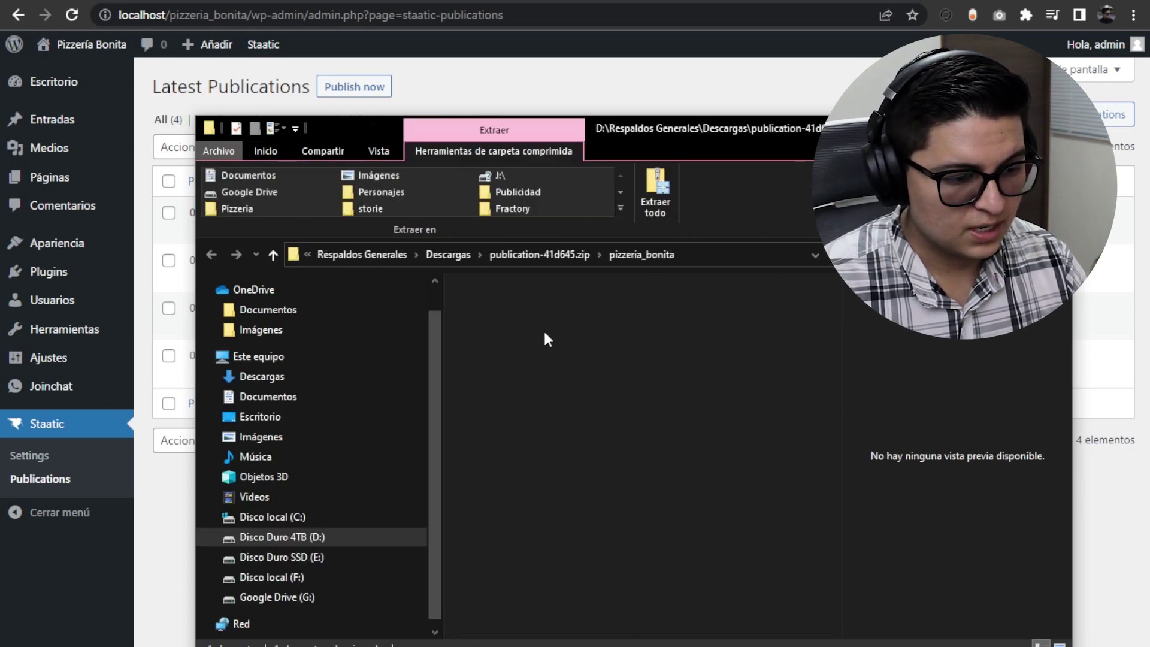
pyautogui.click(499, 394)
pyautogui.doubleClick(499, 396)
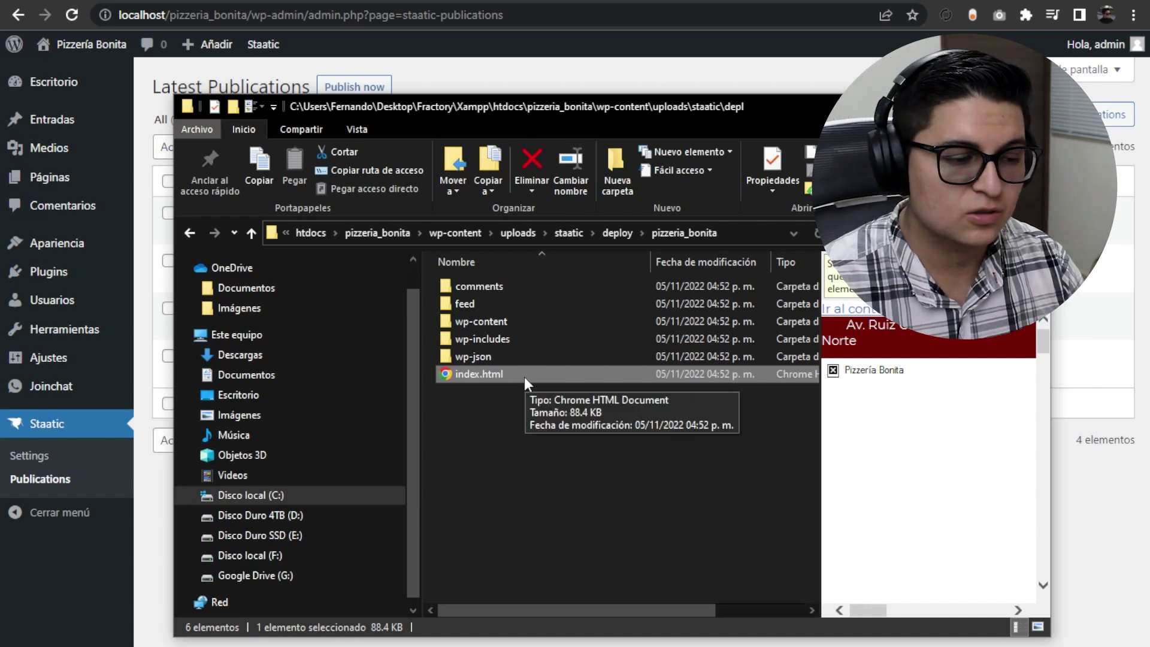
# Open index.html from the local deploy/pizzeria_bonita folder in the browser and review the exported pizzeria page.
pyautogui.doubleClick(481, 376)
pyautogui.scroll(-1, 767, 375)
pyautogui.scroll(1, 806, 414)
pyautogui.scroll(-1, 809, 409)
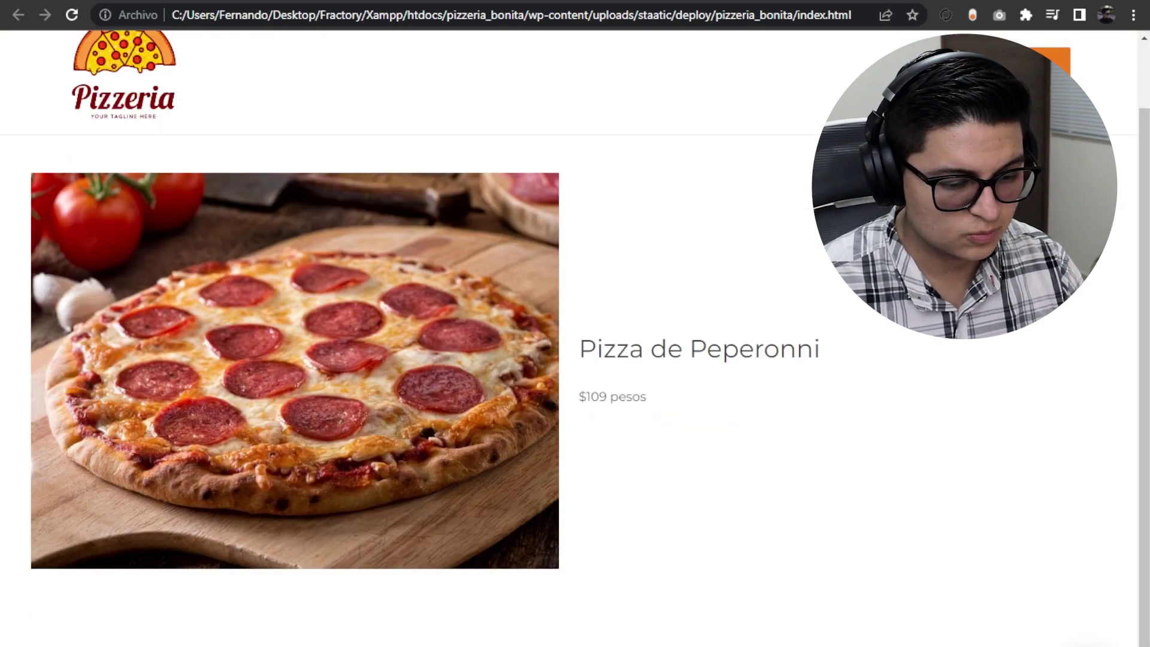
pyautogui.scroll(1, 949, 584)
pyautogui.scroll(-1, 925, 529)
pyautogui.scroll(1, 920, 514)
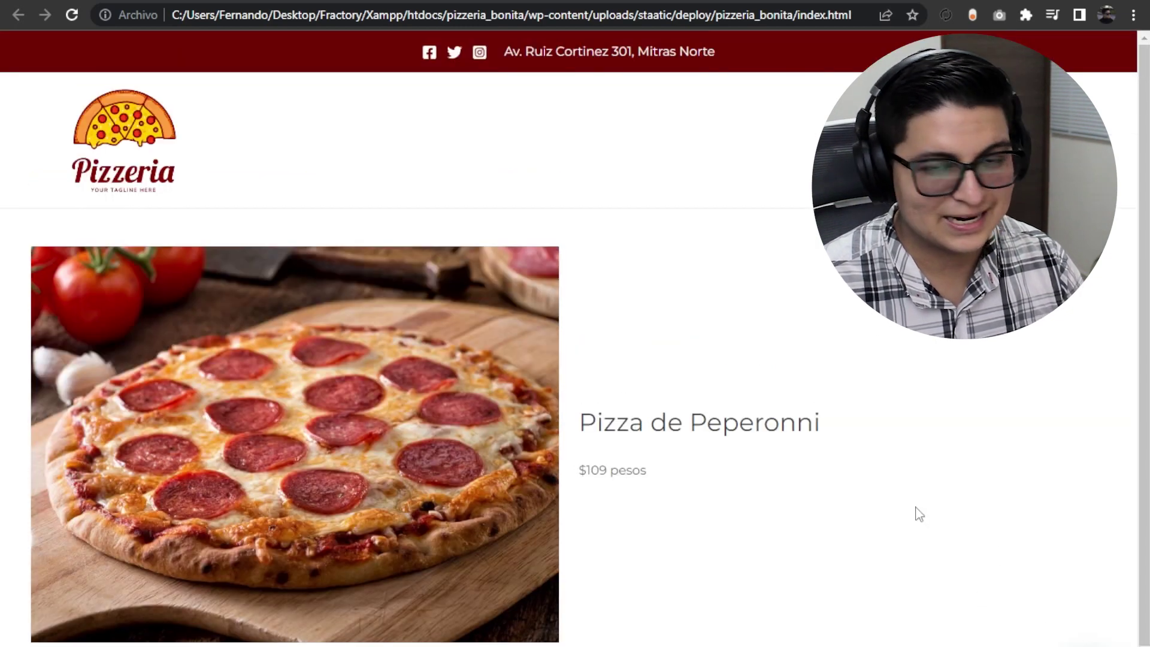